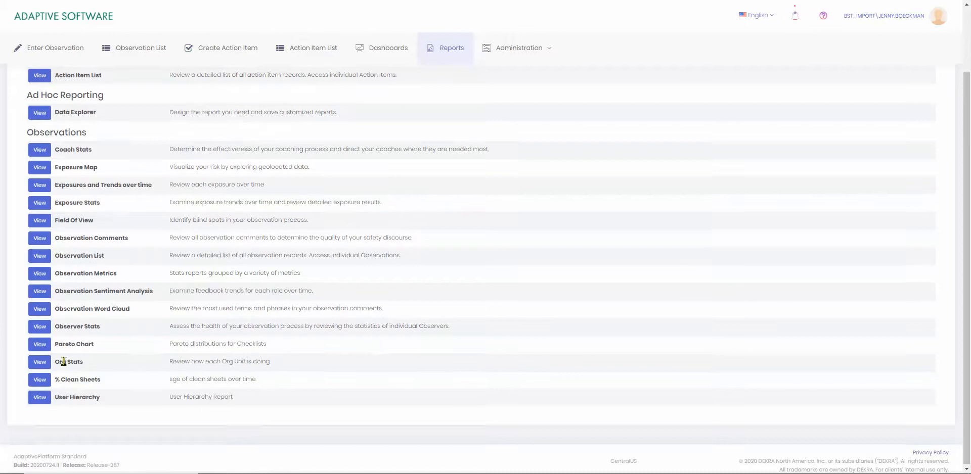
Open the Organization Units page and collapse and re-expand the DEKRA root unit to examine its hierarchy
scroll(63, 361, up, 2)
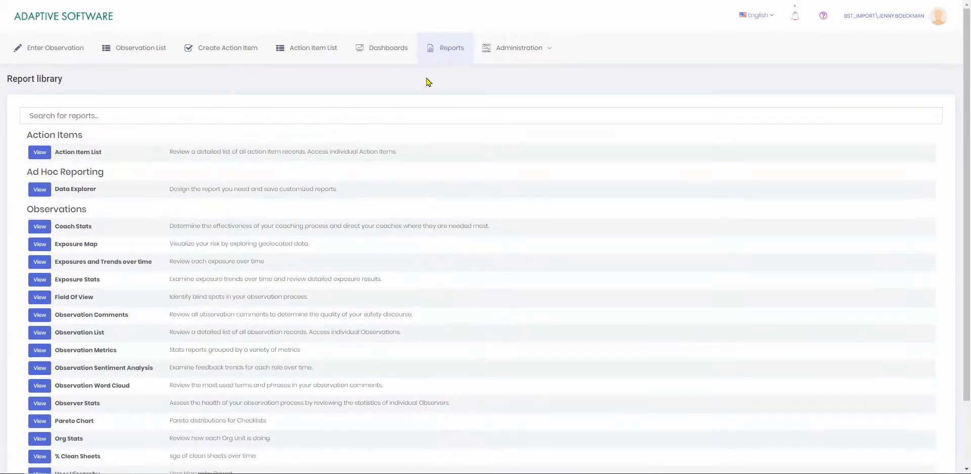
click(509, 47)
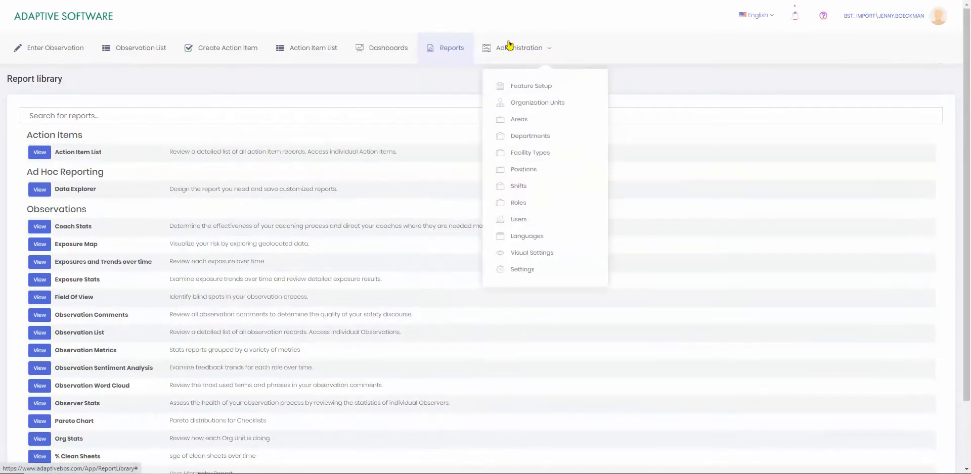
click(521, 104)
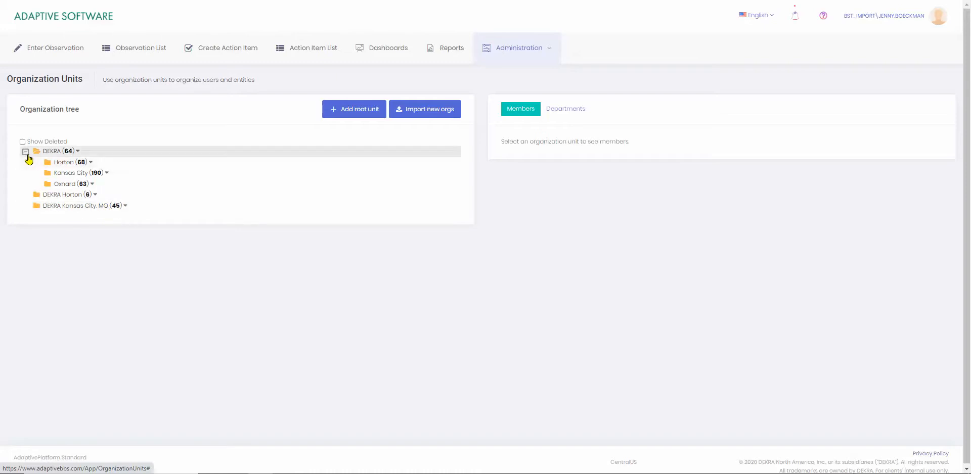
click(26, 152)
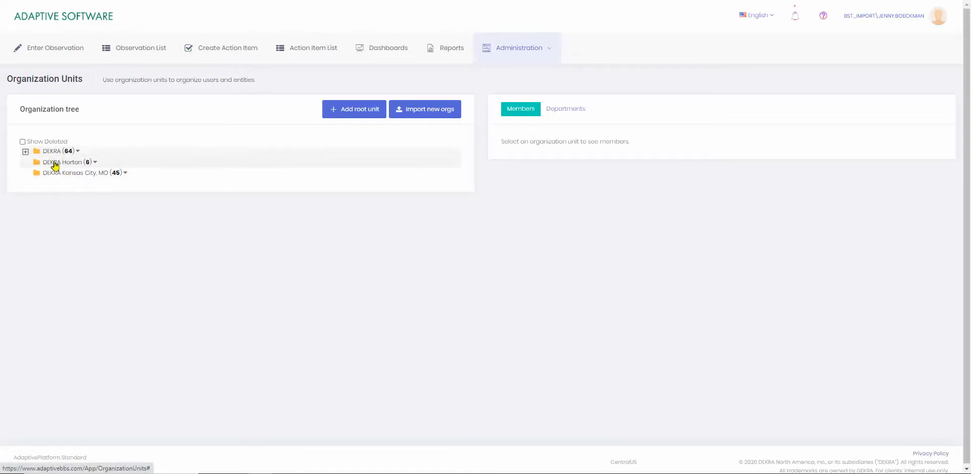
click(25, 151)
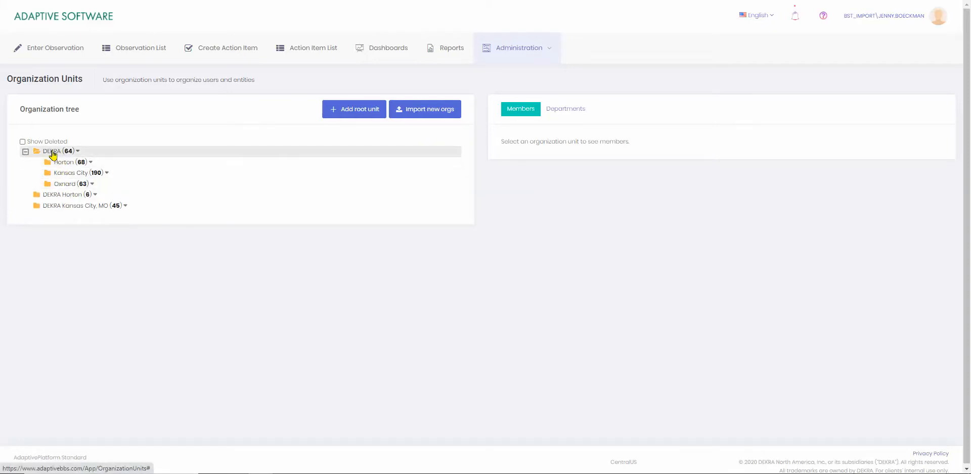
Open the Org Stats report from the report library and view the sub-units under DEKRA, leaving the row collapsed
click(453, 48)
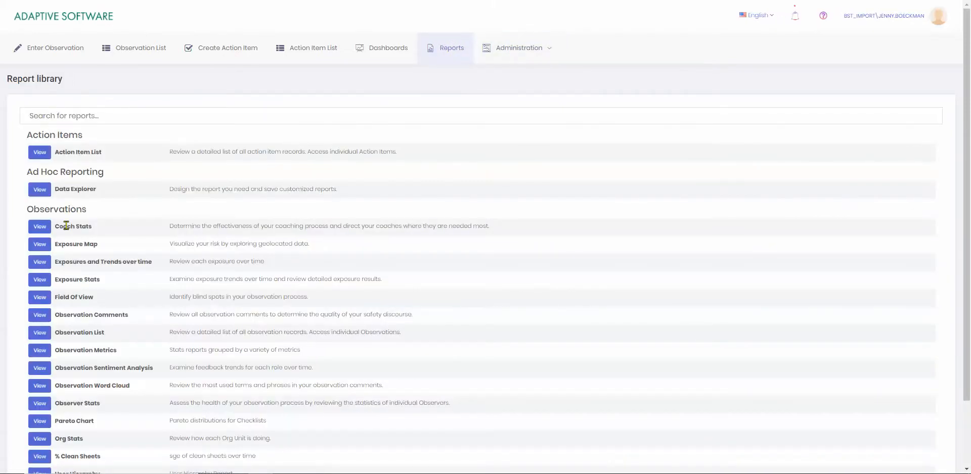
scroll(68, 242, down, 2)
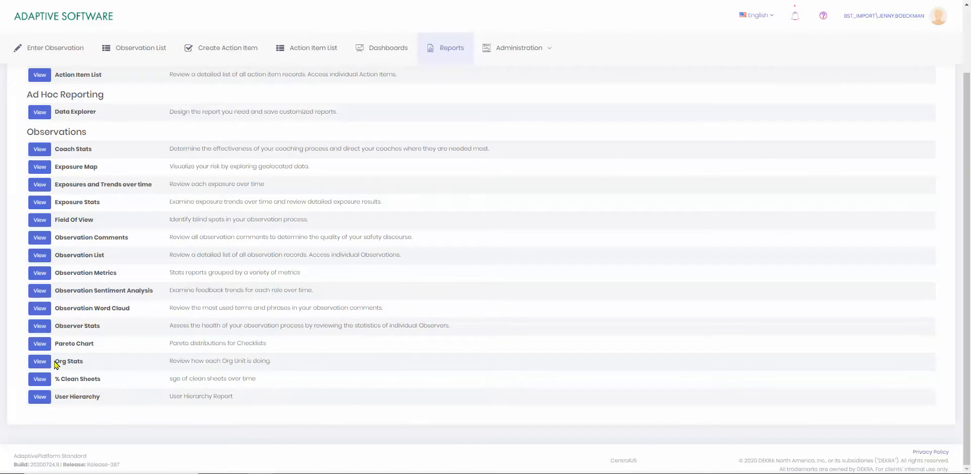
click(37, 362)
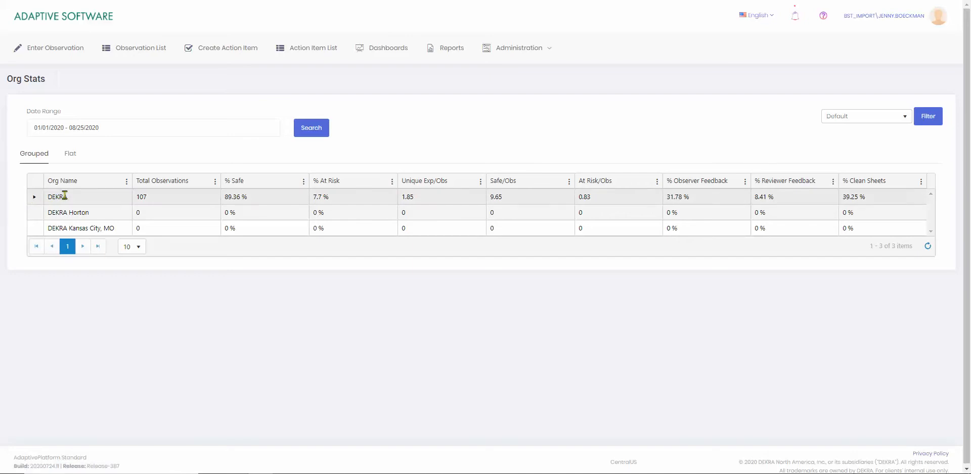
click(34, 200)
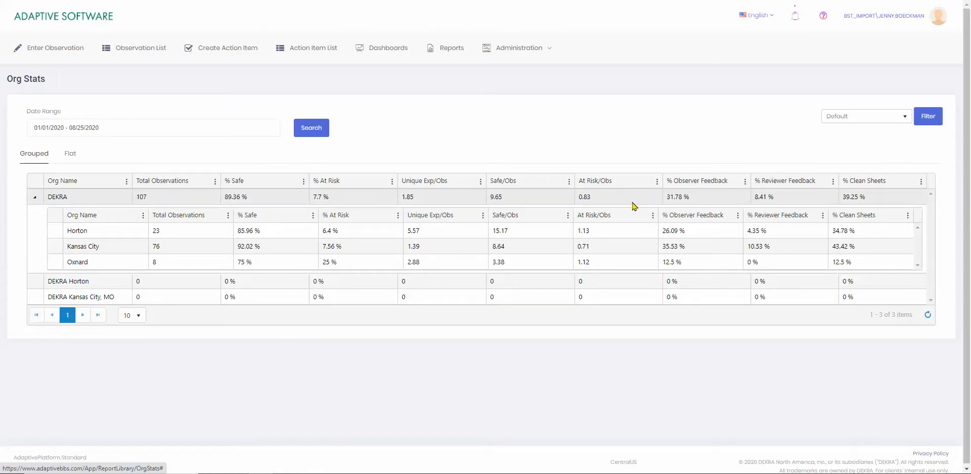
click(34, 197)
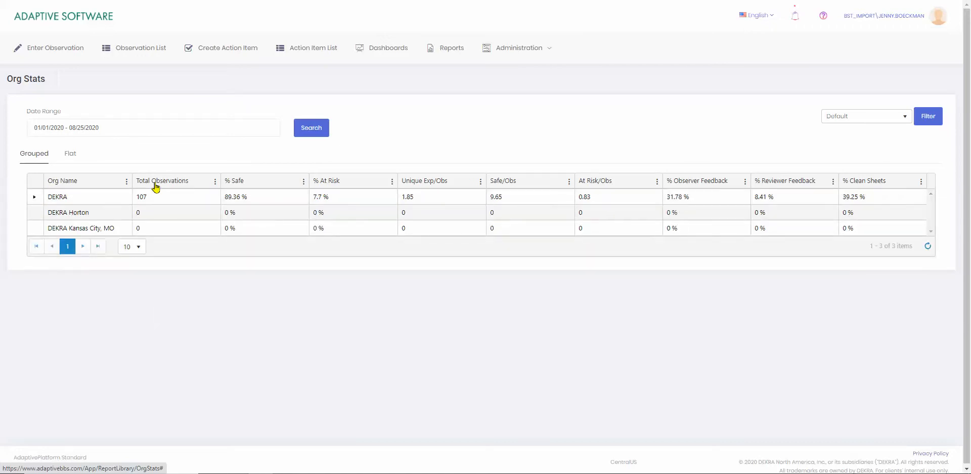
Hide the % Observer Feedback, % Reviewer Feedback and % Clean Sheets columns in the Org Stats grid
click(304, 183)
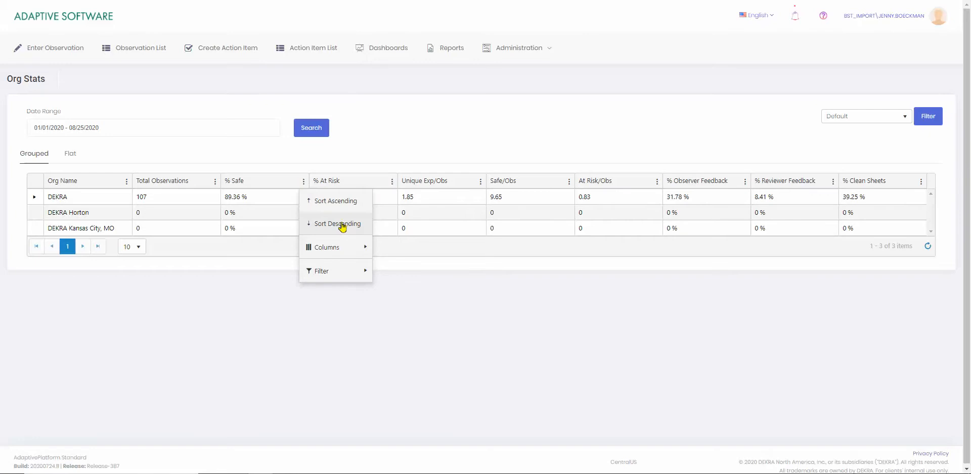
mouse_move(337, 245)
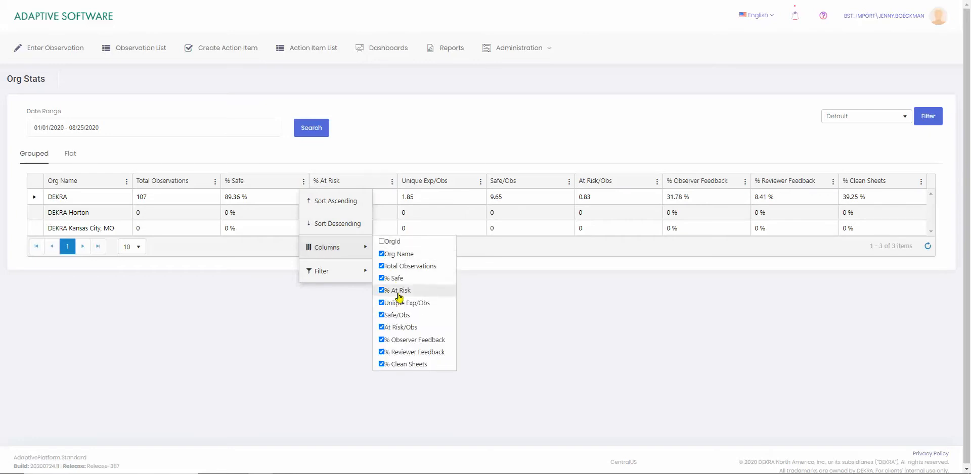
click(382, 340)
click(382, 352)
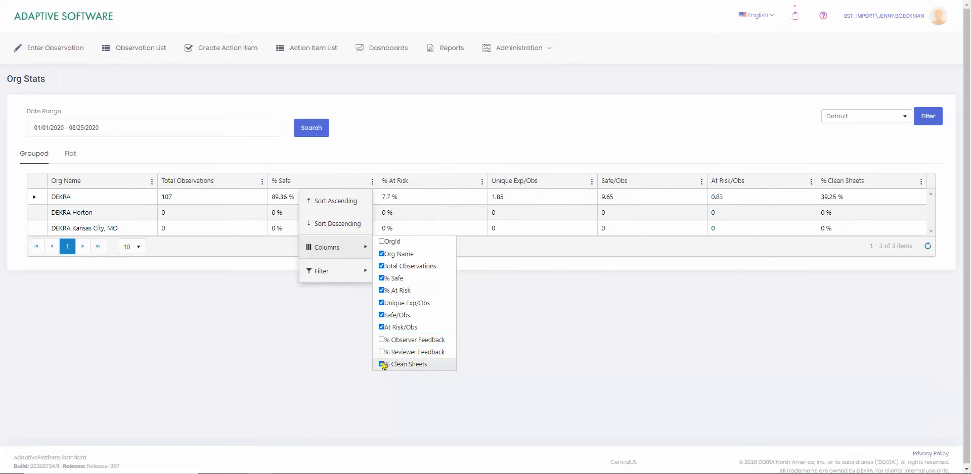
click(382, 365)
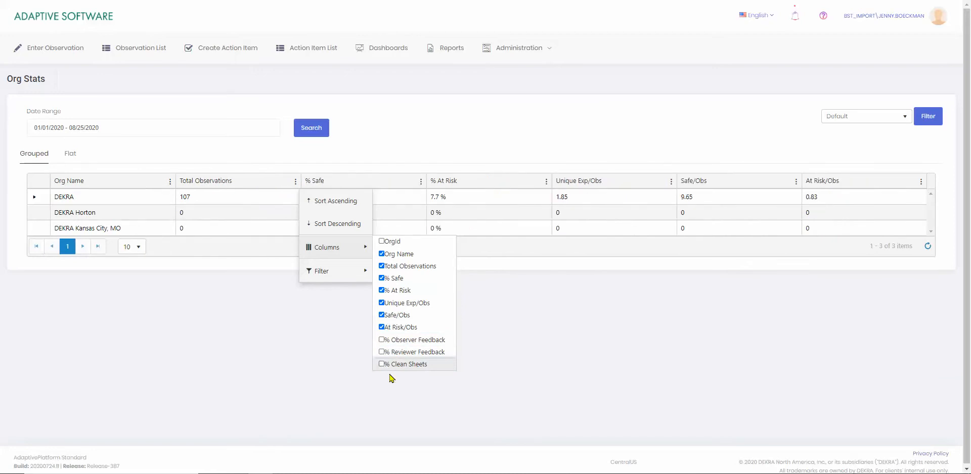
click(399, 390)
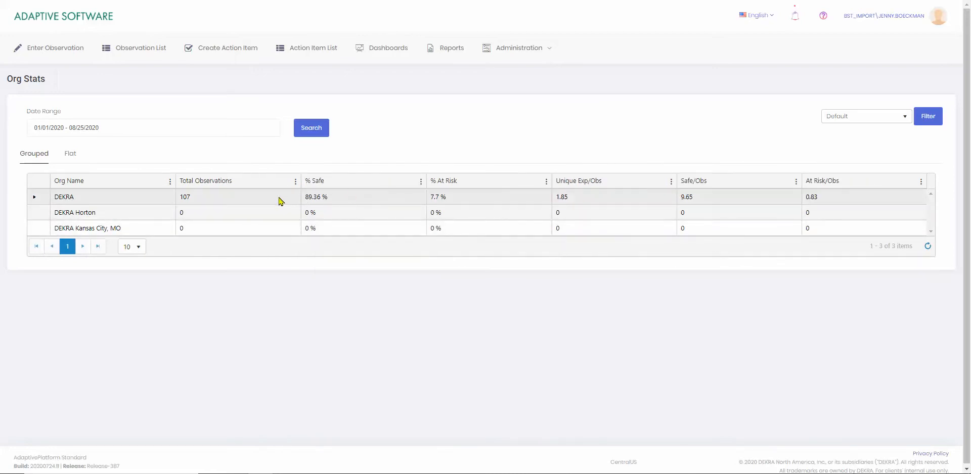
Show the % Observer Feedback, % Reviewer Feedback and % Clean Sheets columns again in the grid
click(296, 181)
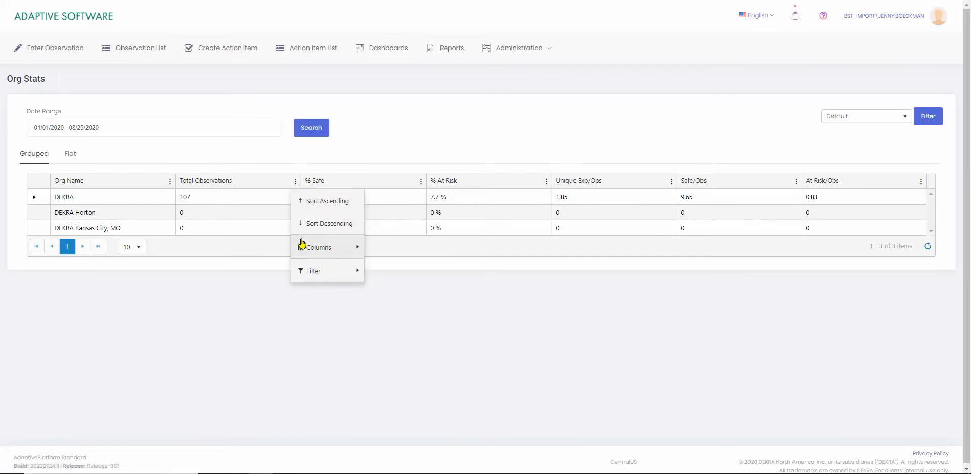
mouse_move(308, 248)
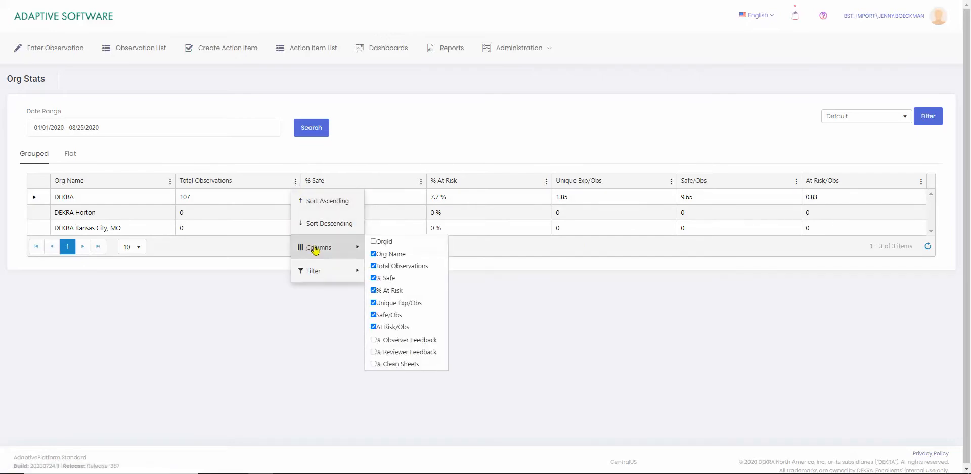
click(373, 340)
click(373, 352)
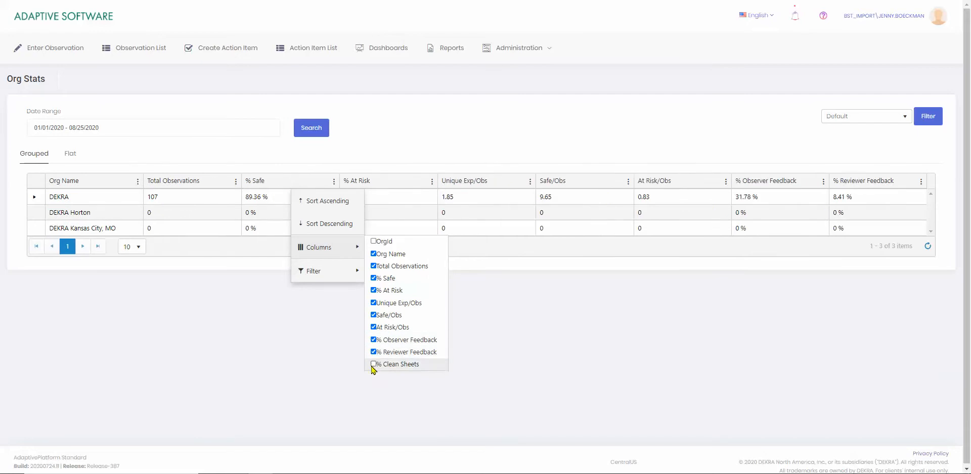
click(374, 365)
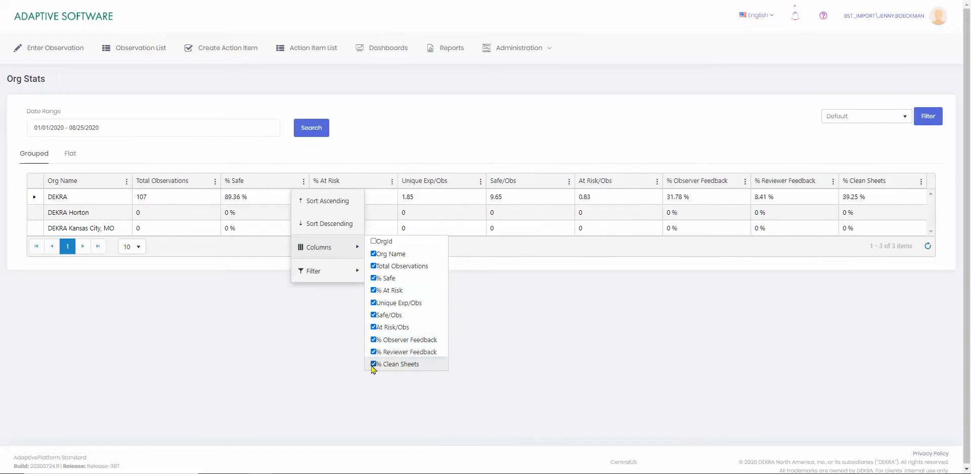
click(333, 357)
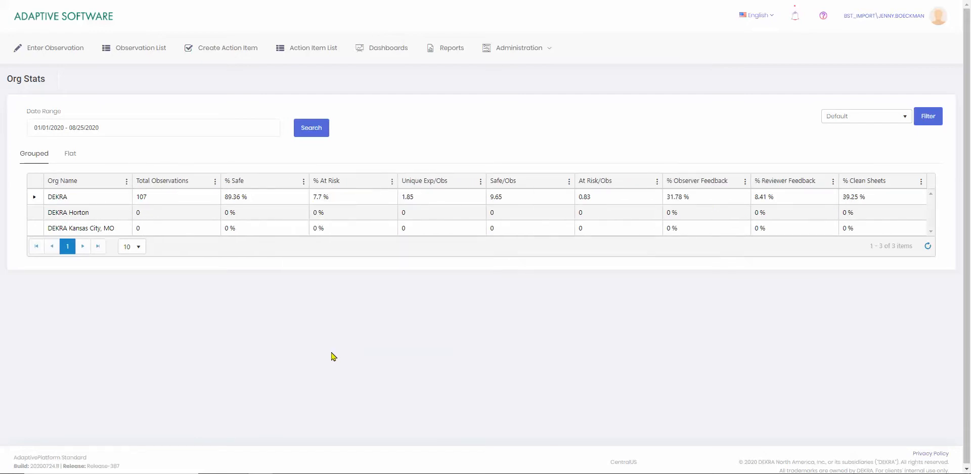
View the value filter options of the % Safe column without entering any criteria
click(304, 181)
mouse_move(324, 271)
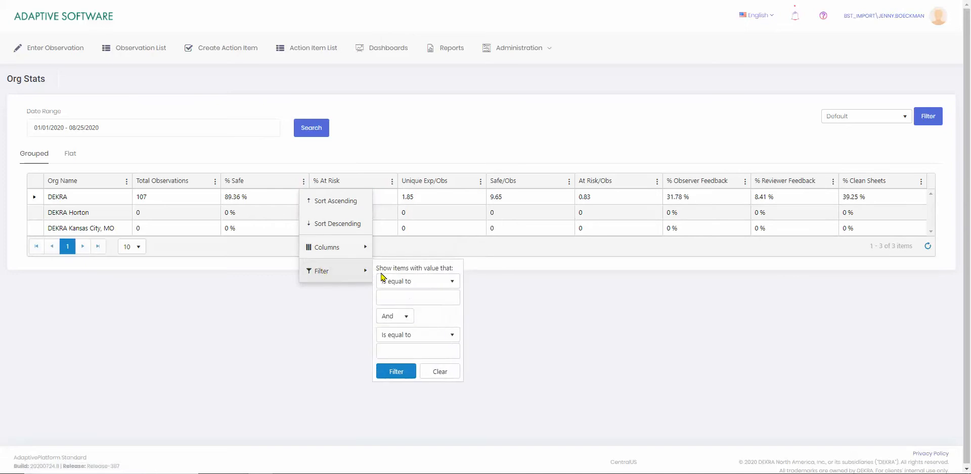
click(396, 371)
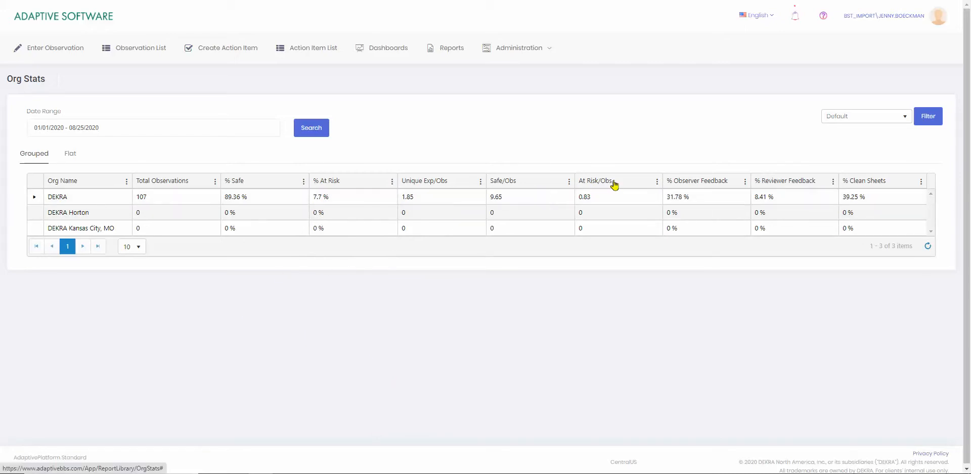
Move the % Clean Sheets column directly before % Safe and check the sub-units under DEKRA
mouse_move(864, 185)
mouse_down()
mouse_move(444, 193)
mouse_move(244, 183)
mouse_up()
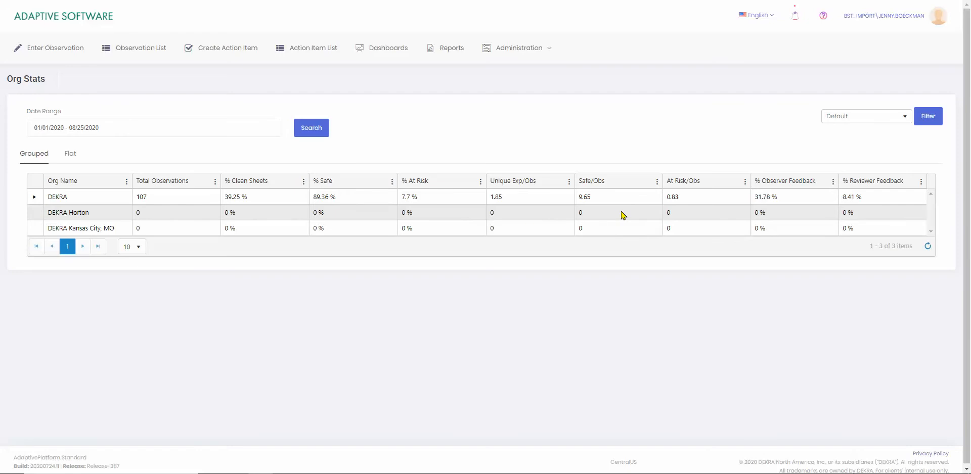
click(34, 201)
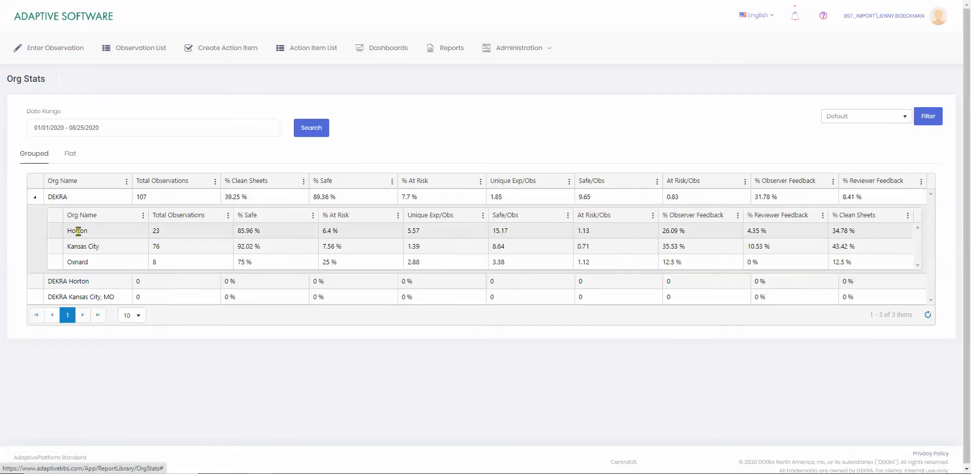
click(34, 198)
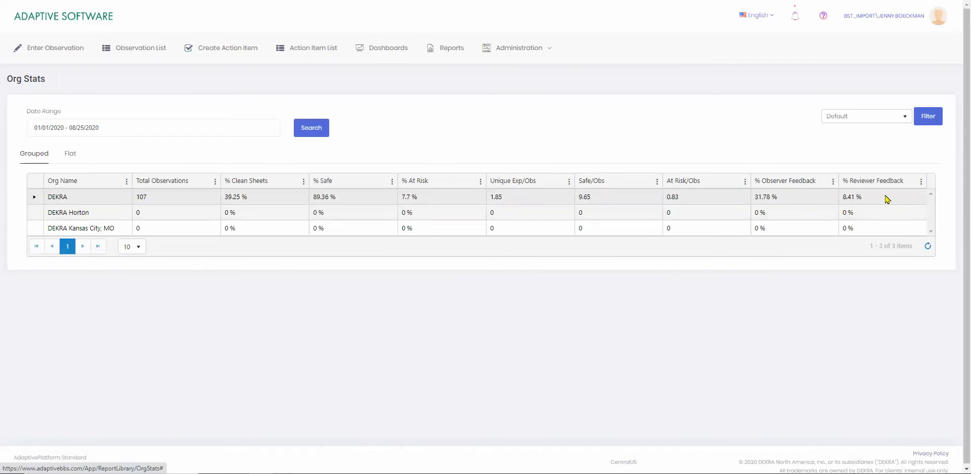
Review the report's Filter Options, including the filter name and saving choices, and look at the list of saved filters
click(927, 115)
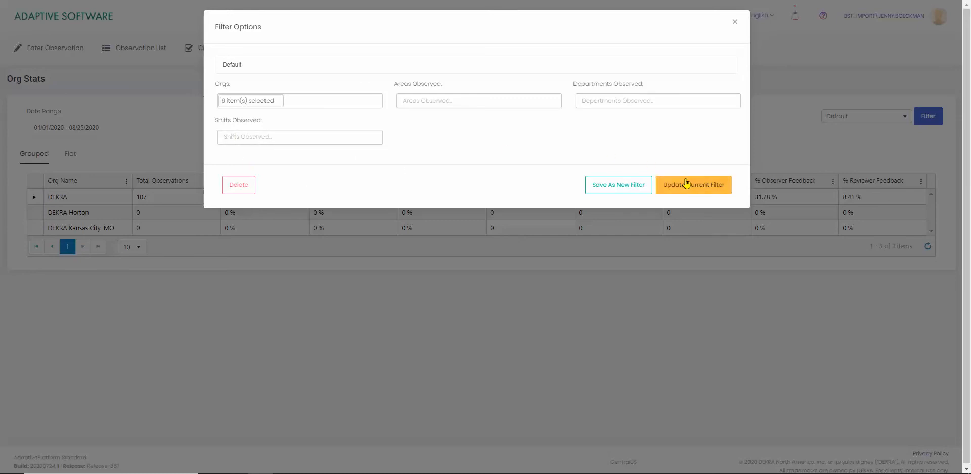
click(276, 65)
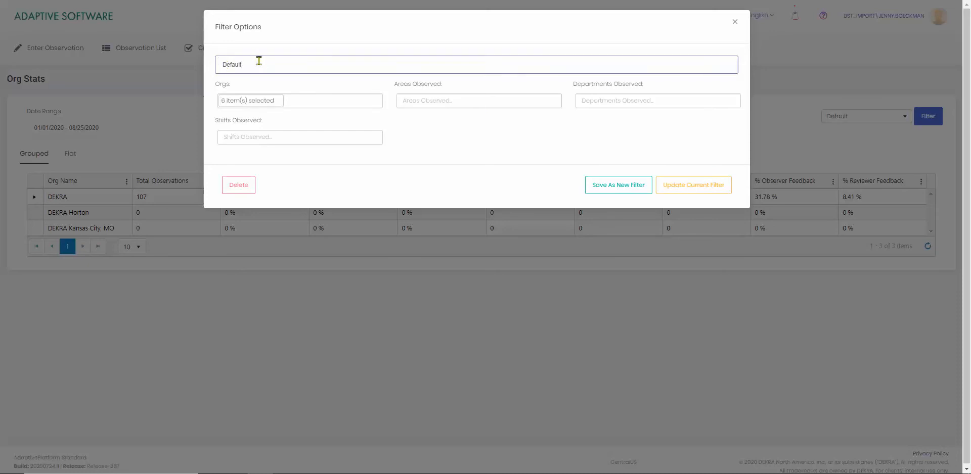
click(613, 185)
click(735, 22)
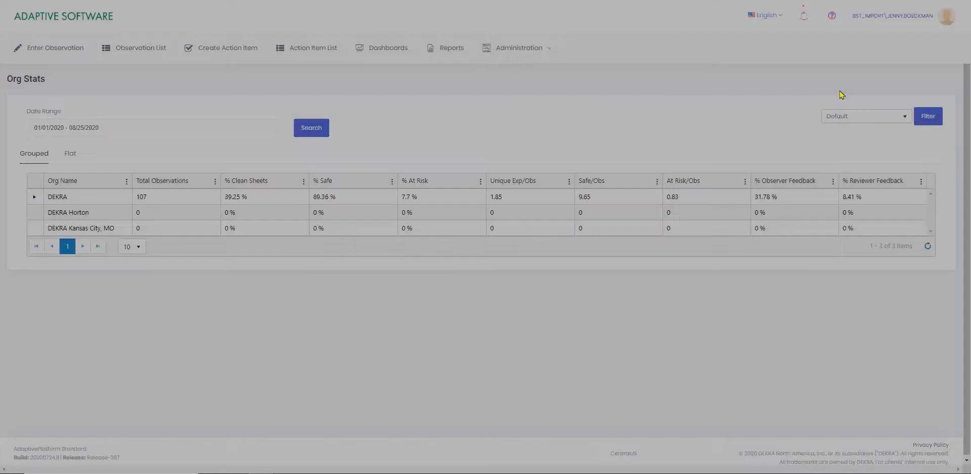
click(852, 121)
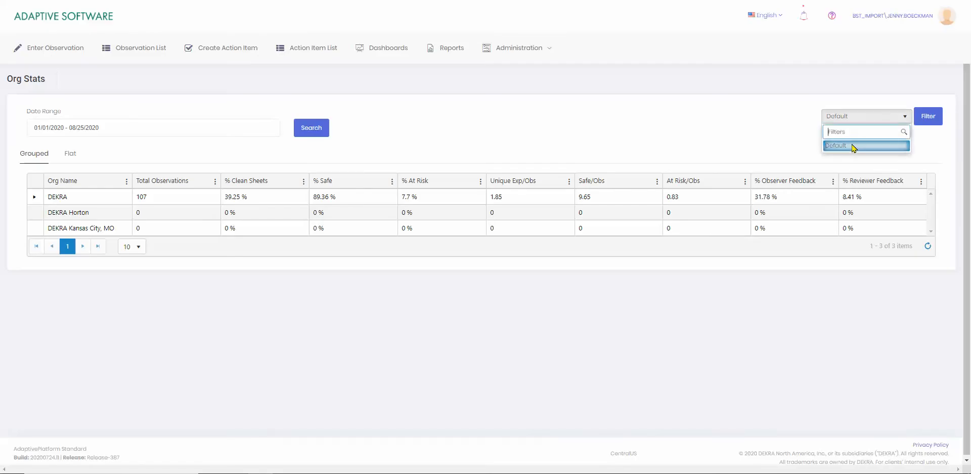
click(783, 115)
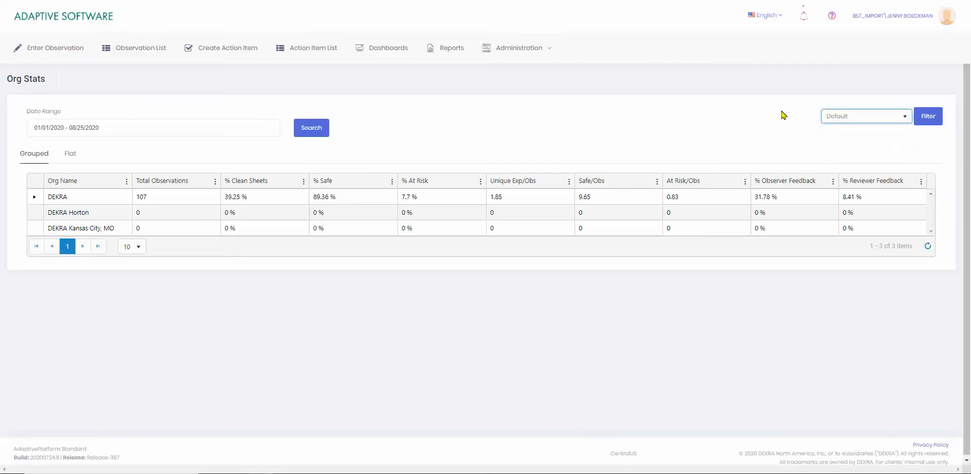